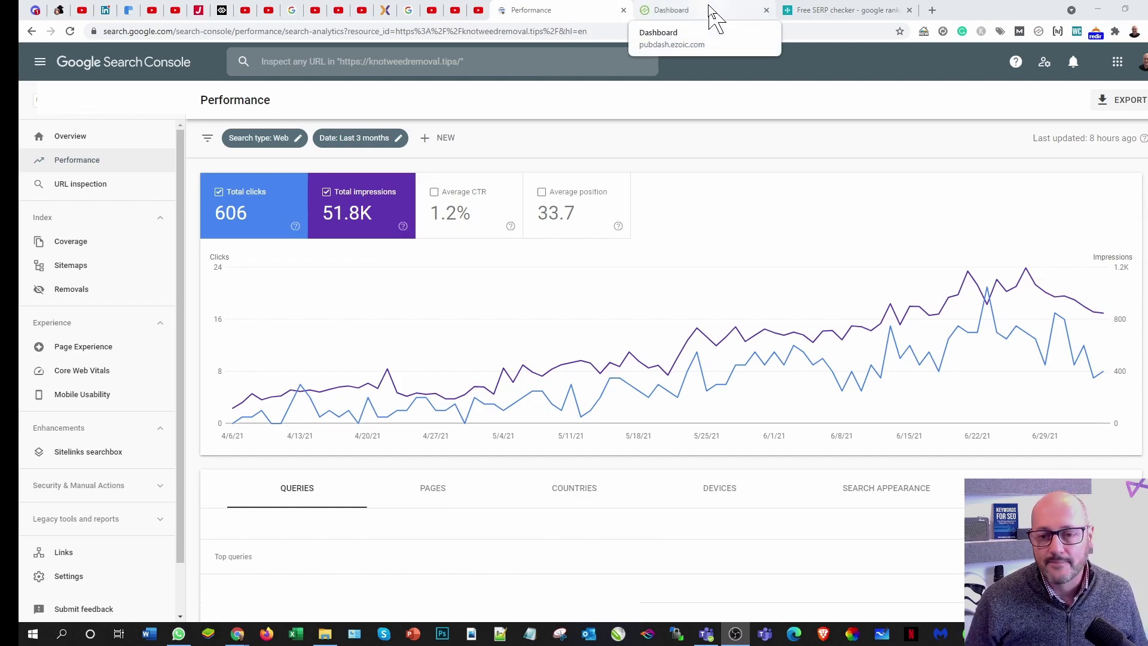
Step: Switch to the Ezoic dashboard showing $0.16 earnings and 135 visits over the last 7 days
{"action": "left_click", "coordinate": [714, 20]}
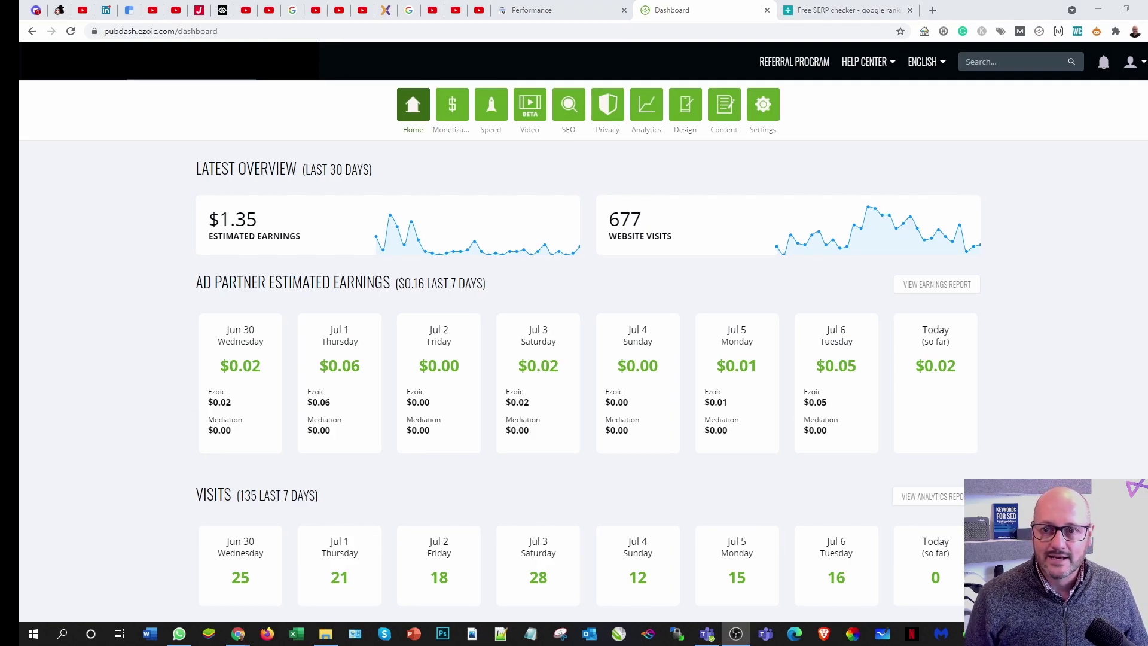
Step: Switch to the SERPROBOT project details: average position 40.65, 19 of 89 keywords improved
{"action": "left_click", "coordinate": [847, 12]}
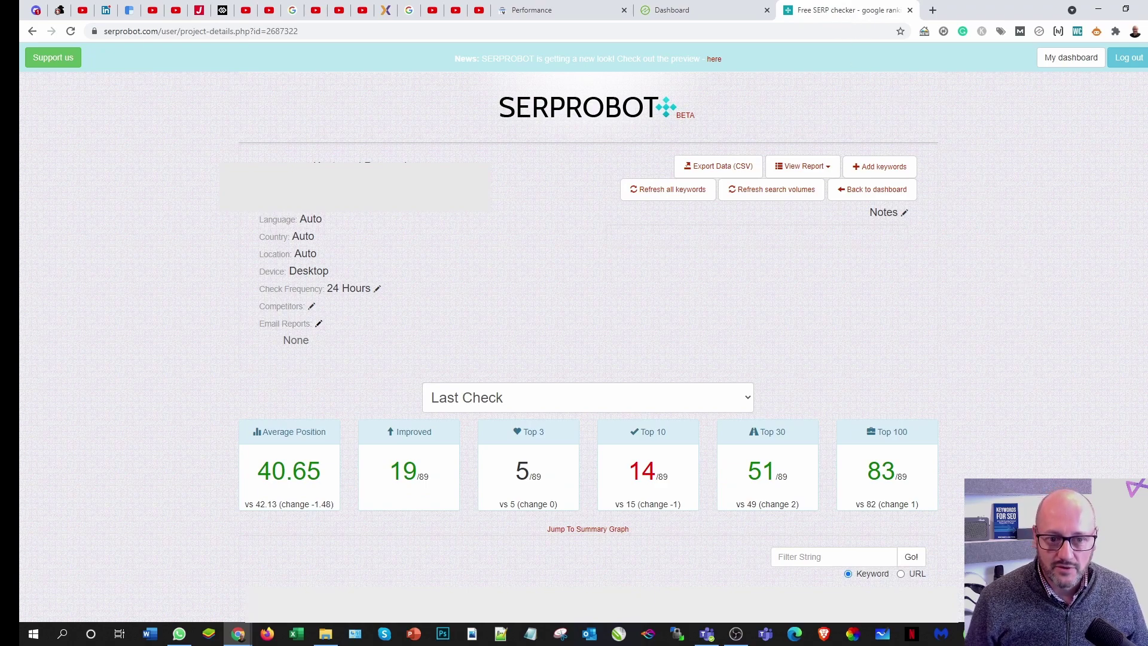